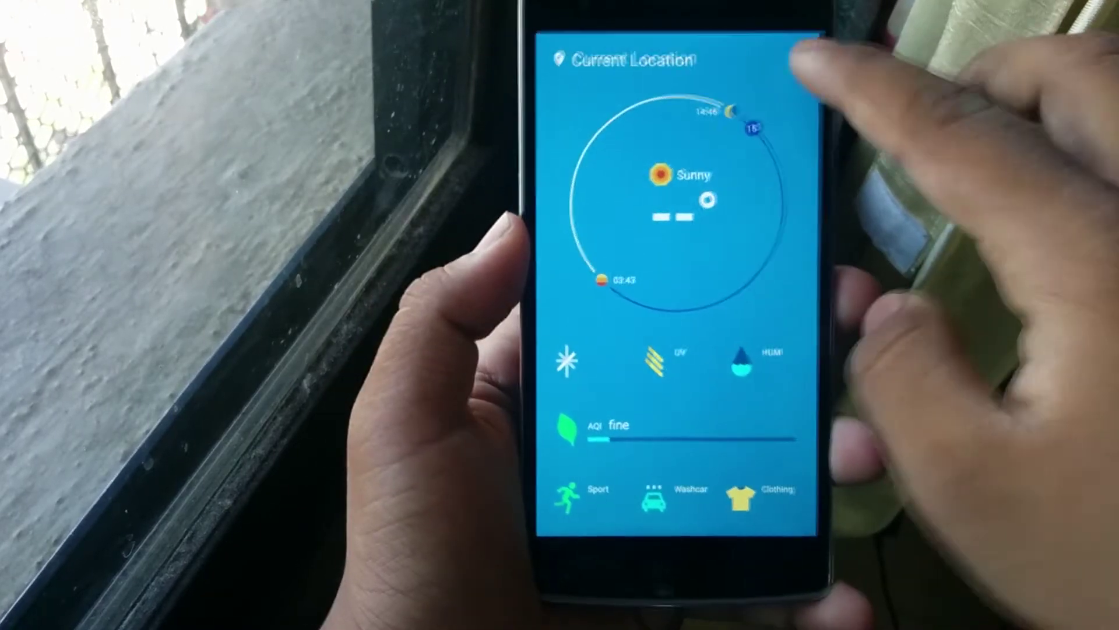
Open OnePlus Weather's overflow menu and go to its settings page
left_click(770, 46)
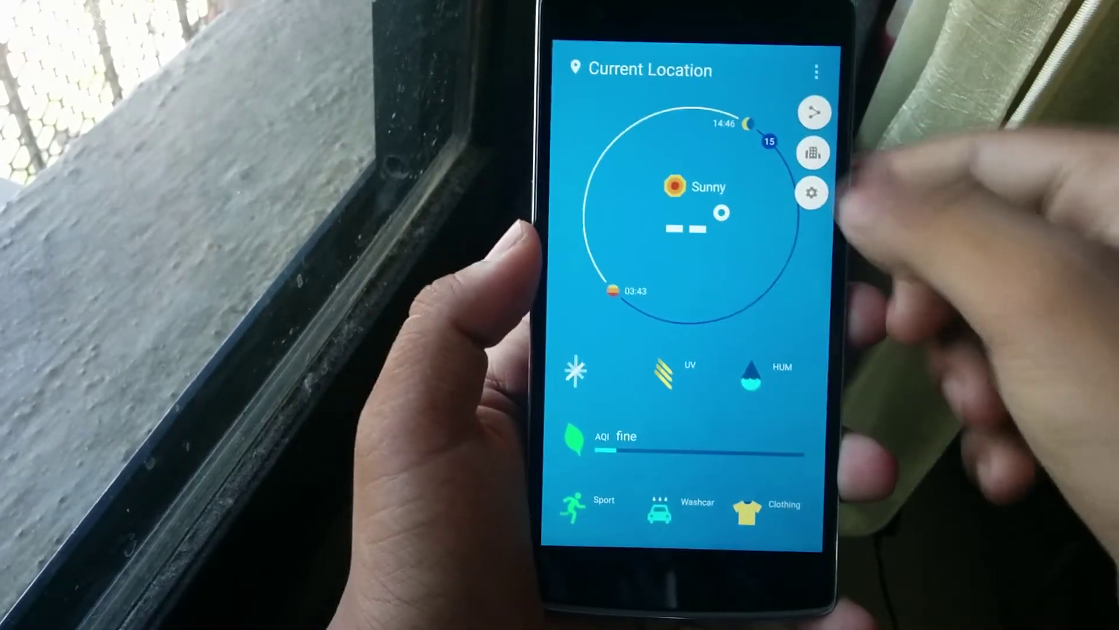
left_click(805, 184)
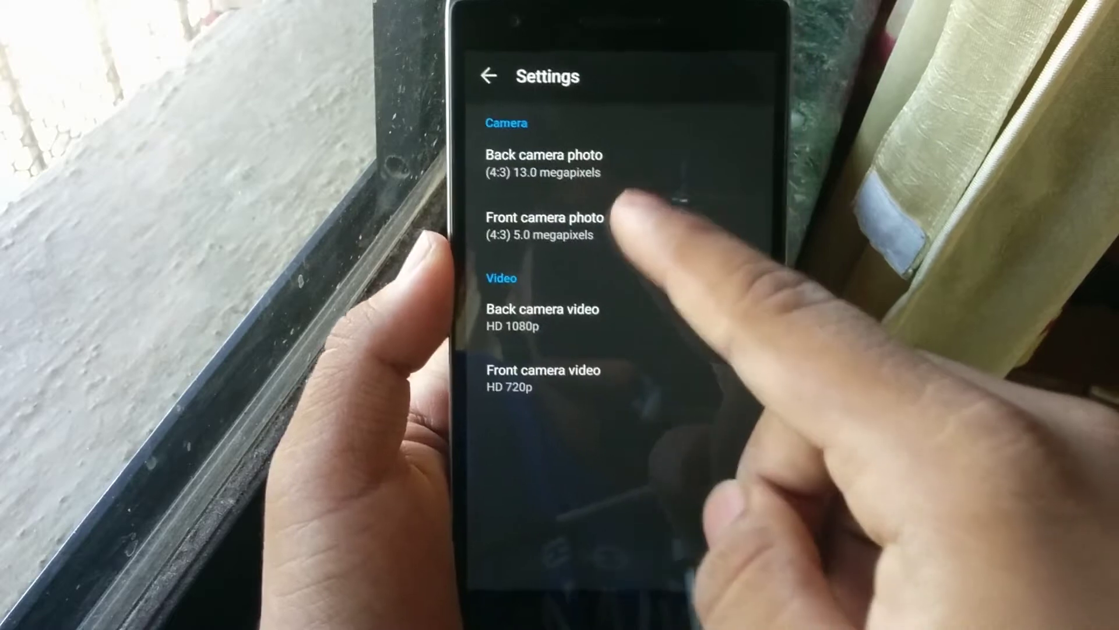
Check back and front video resolution choices without changing them, then view Advanced options
left_click(577, 316)
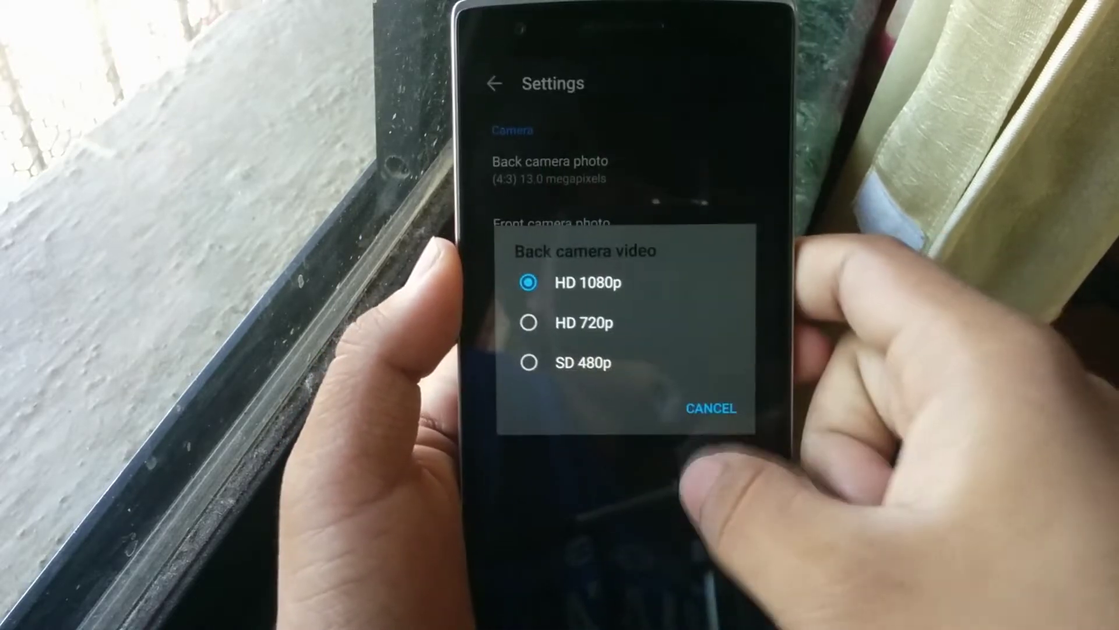
left_click(711, 407)
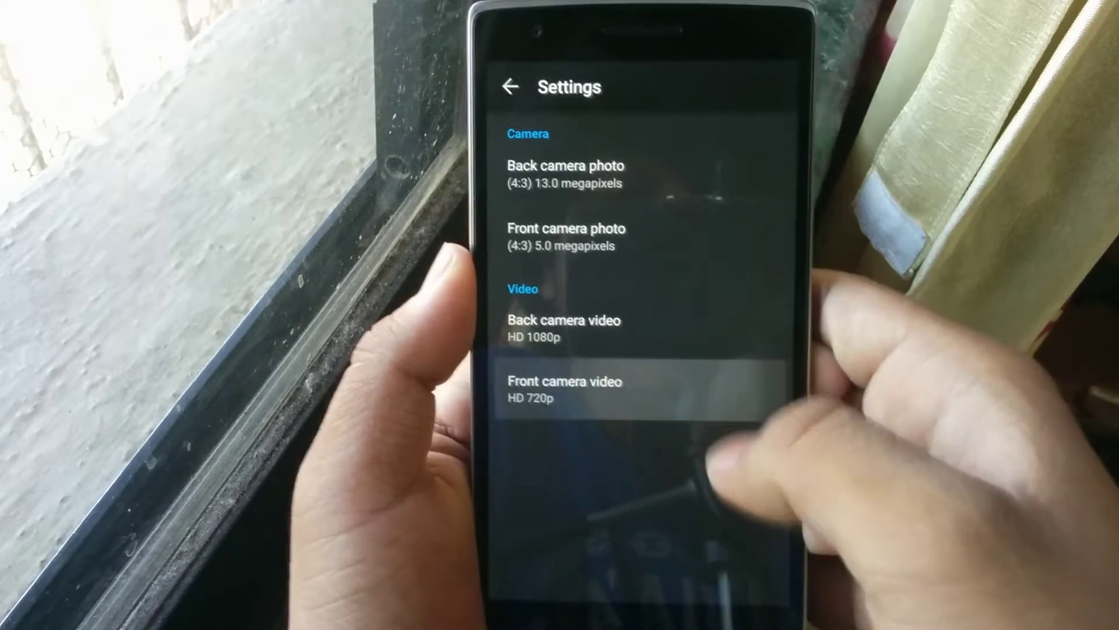
left_click(612, 389)
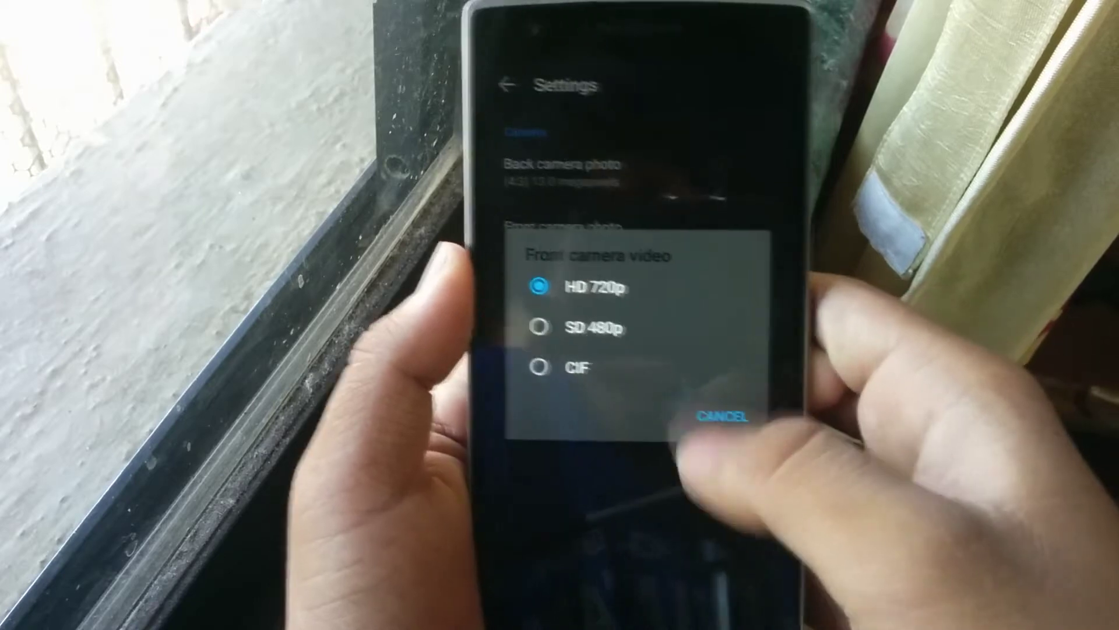
left_click(730, 411)
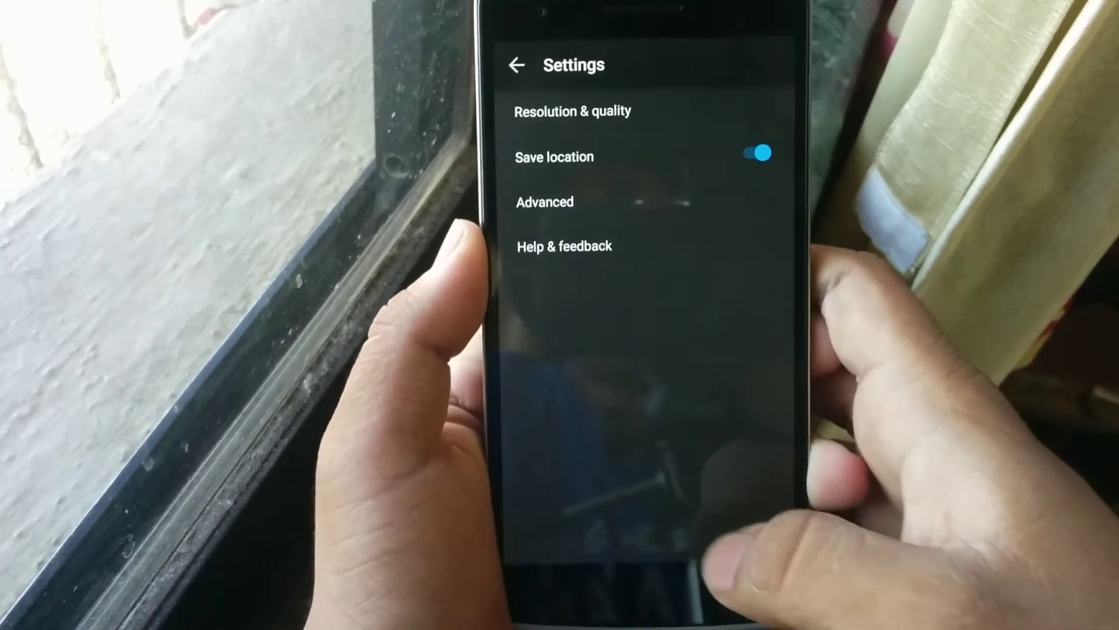
left_click(583, 201)
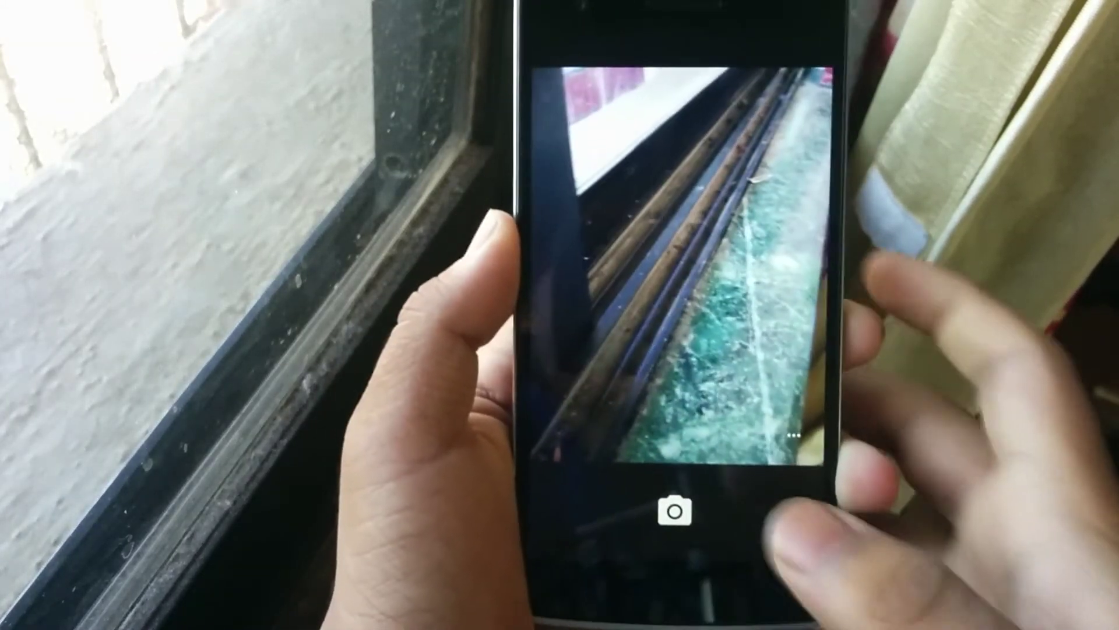
left_click(680, 595)
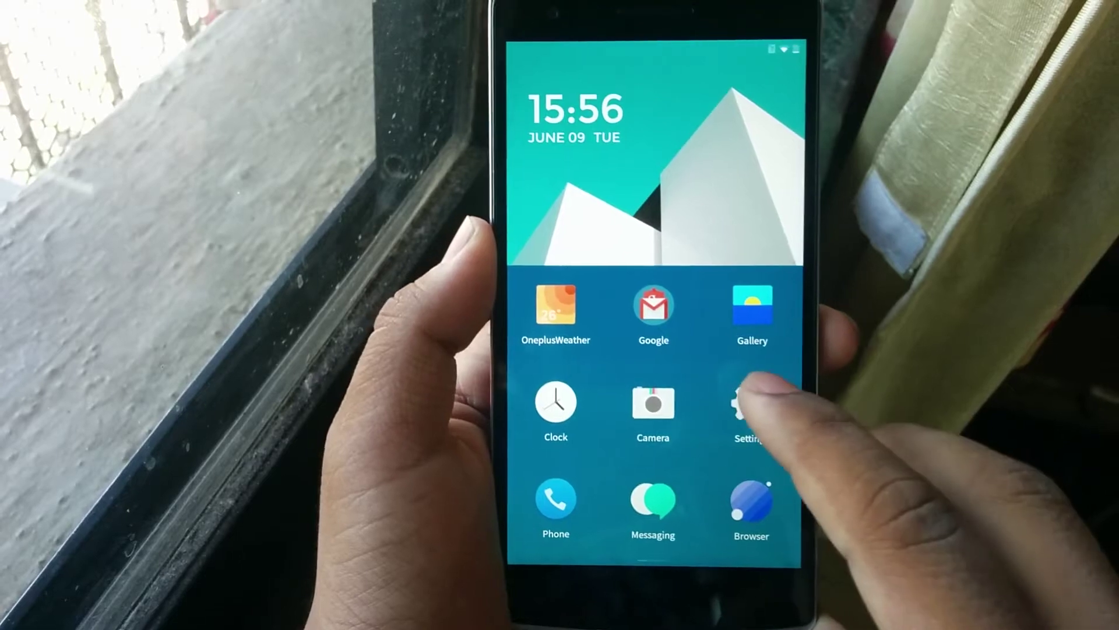
View Storage in Settings (50.43 GB free of 64 GB), then the Battery page at 12%
left_click(753, 402)
left_click_drag(718, 350, 717, 490)
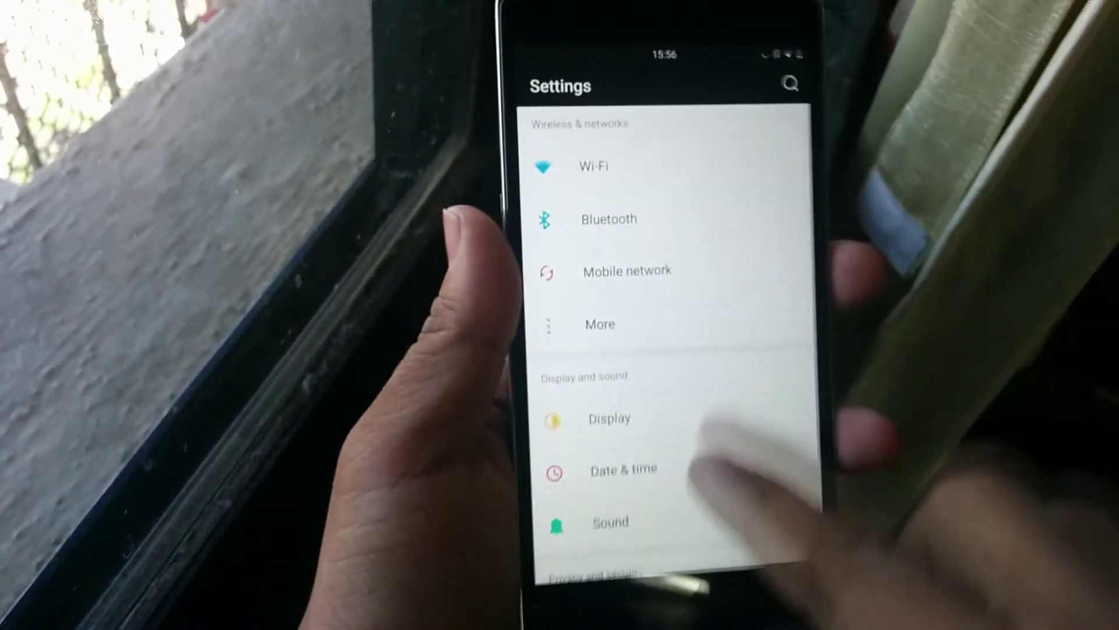
scroll(665, 394, "down", 5)
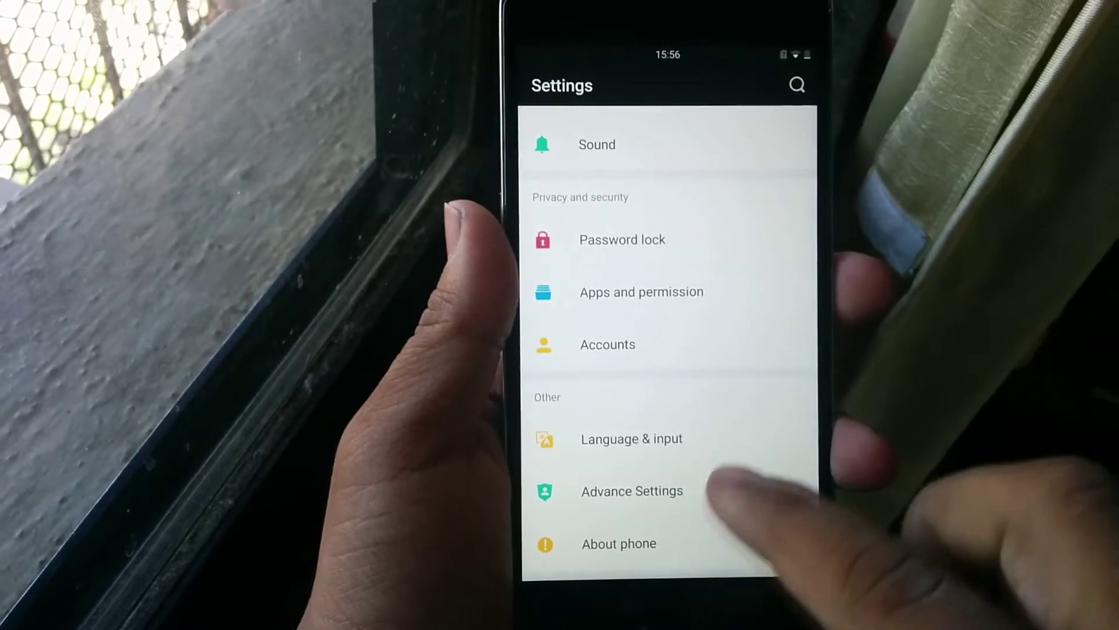
left_click(613, 191)
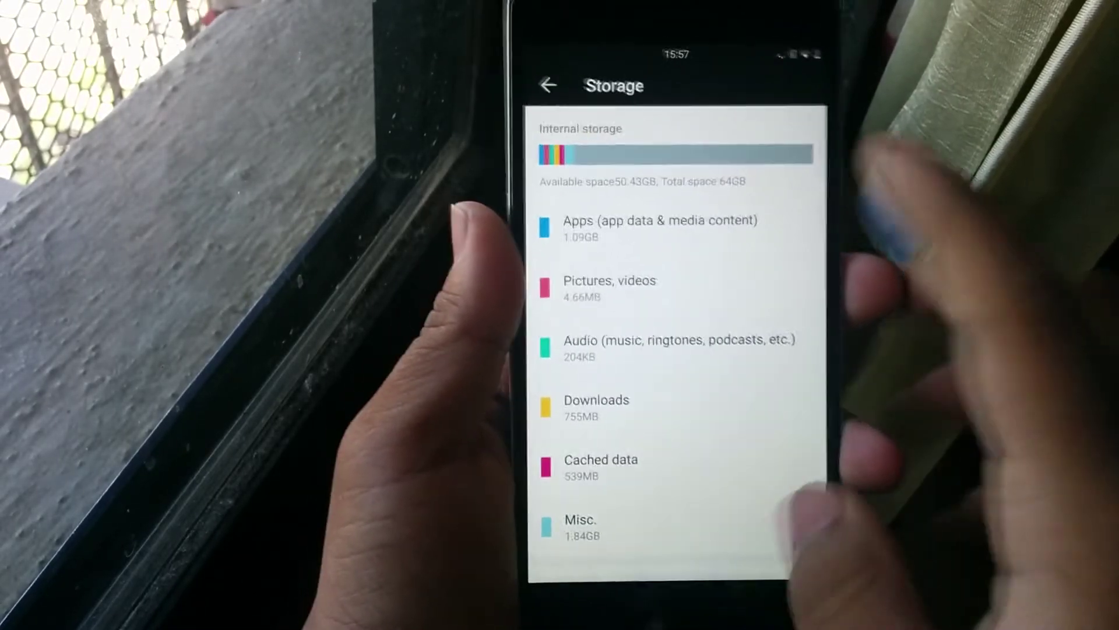
left_click(547, 93)
left_click(612, 138)
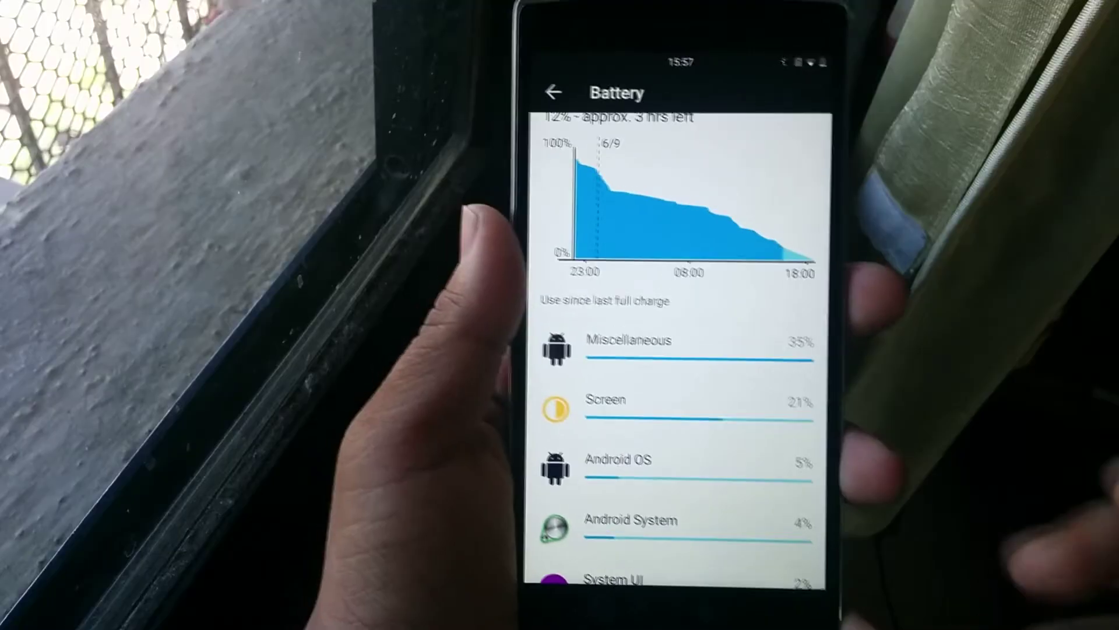
Open the Screen battery details: 21% of battery, 3h 21m 34s on
left_click(700, 406)
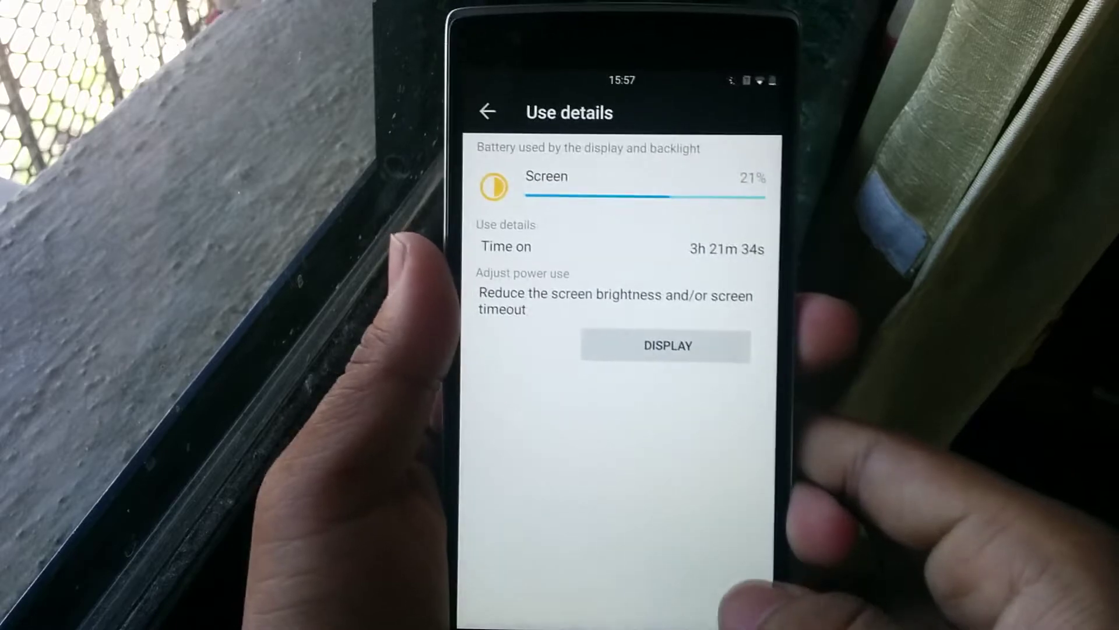